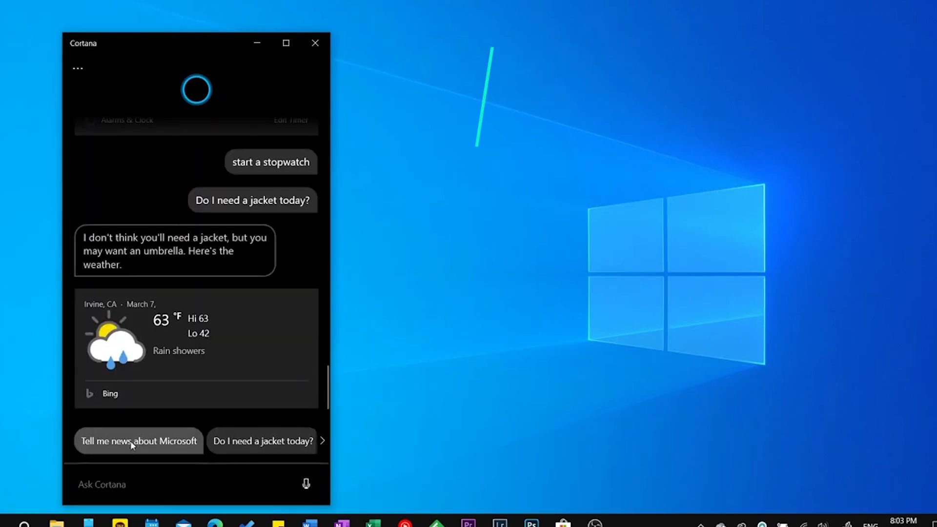
Ask Cortana for news about Microsoft, and send it the request "turn off my home lights".
click(130, 441)
scroll(270, 386, down, 10)
text(turn off my )
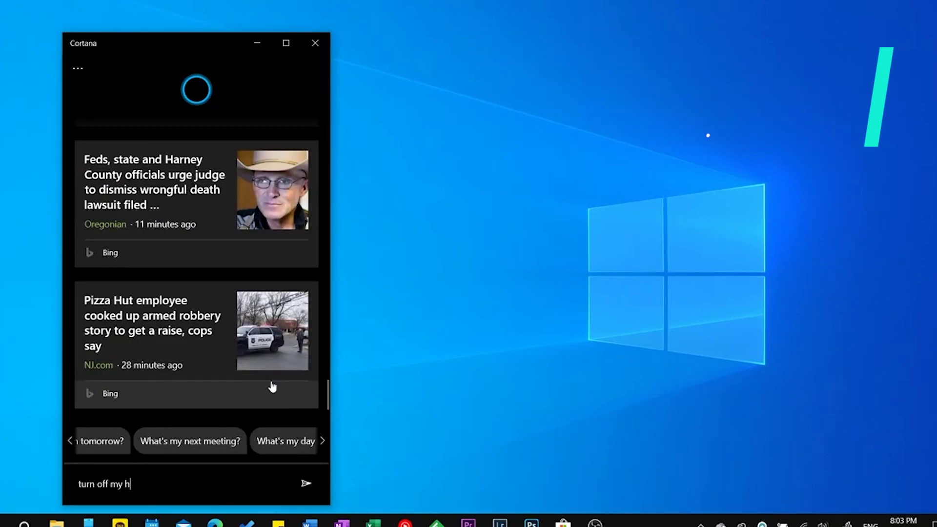
text(home lights)
key(Return)
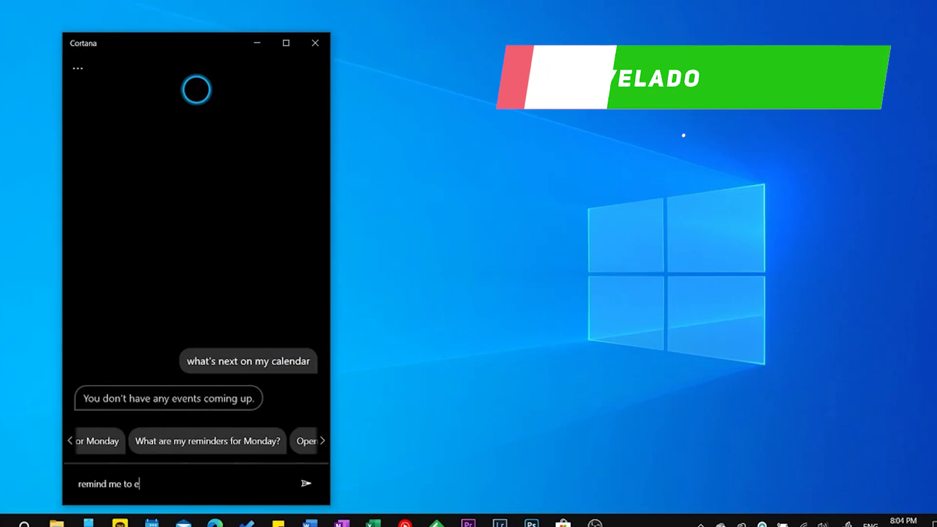
Send Cortana the request "remind me to exercise tonight".
text(xercise tonight)
key(Return)
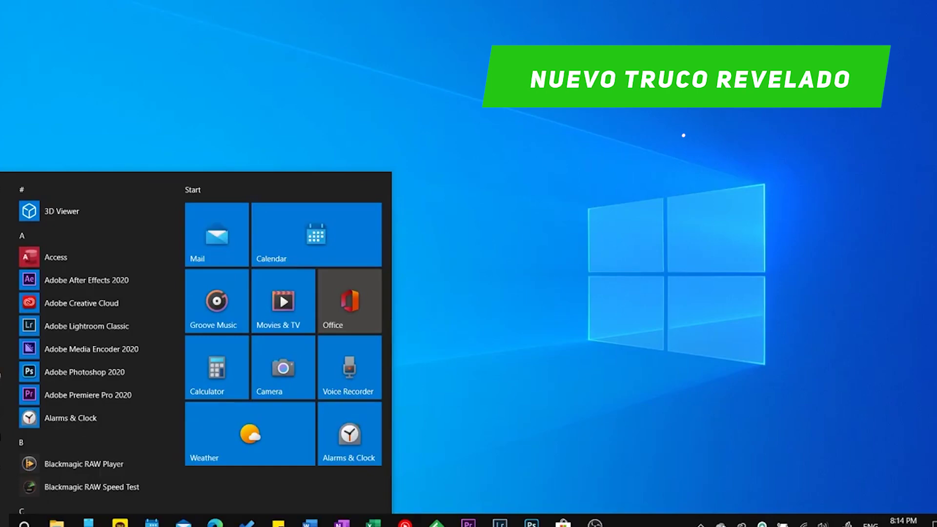
Open Groove Music, Movies & TV, Calculator, Voice Recorder and Alarms & Clock one after another.
click(220, 309)
key(super)
click(274, 312)
key(super)
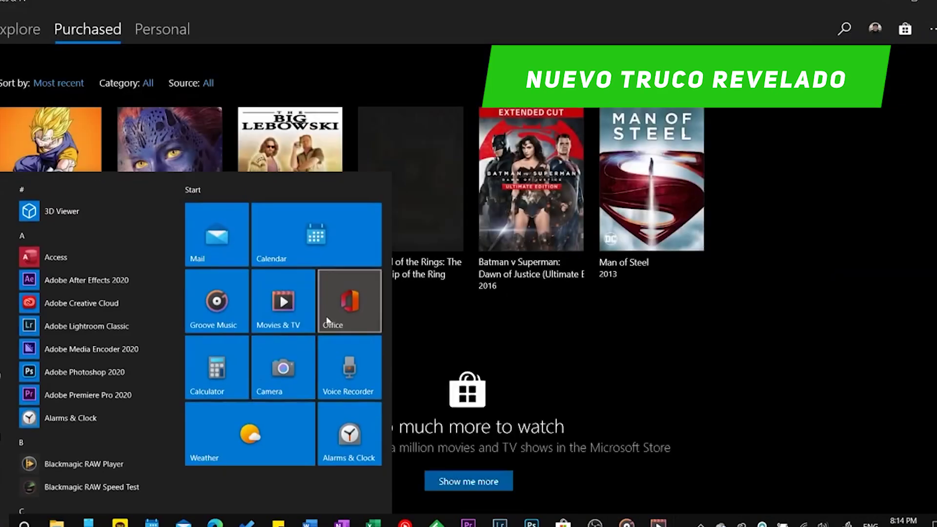
click(225, 371)
key(super)
click(331, 380)
key(super)
click(350, 434)
key(super)
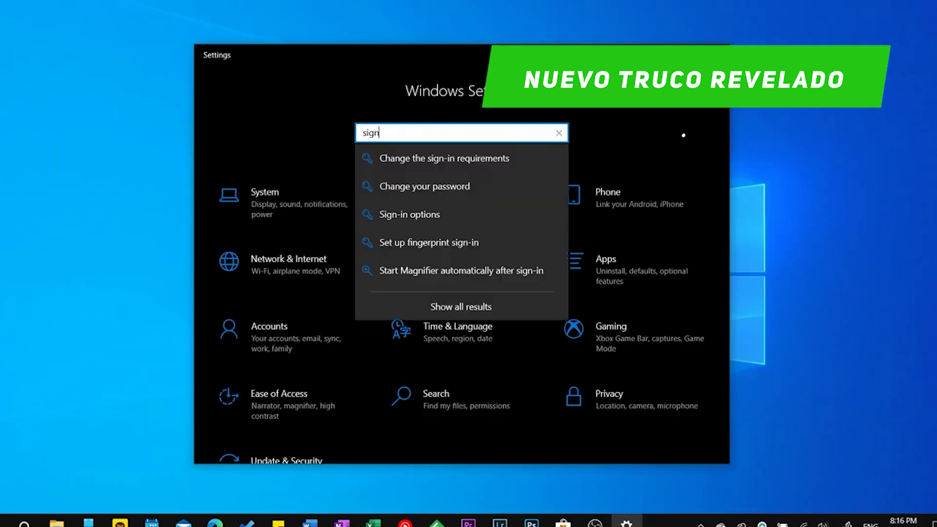
Open the Sign-in options page in Windows Settings and look through the ways to sign in.
click(429, 211)
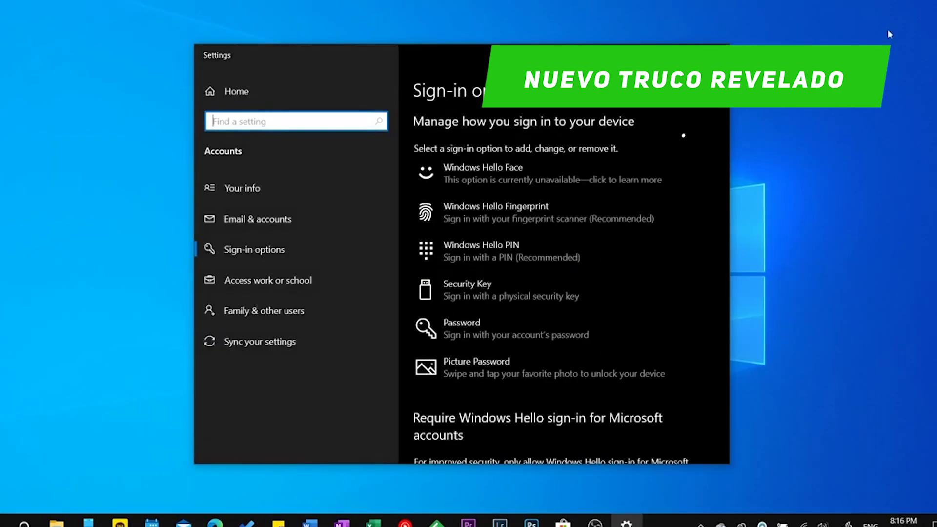
scroll(614, 327, down, 5)
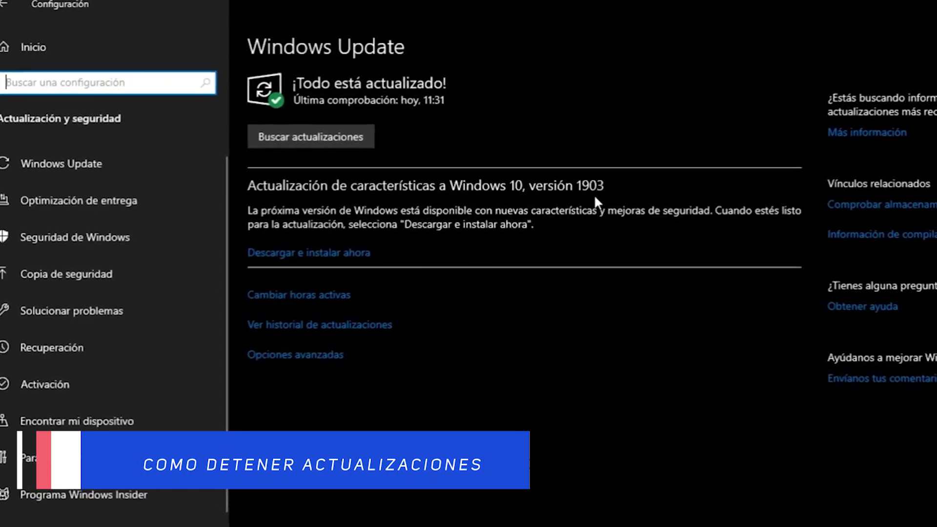
Start downloading and installing the feature update to Windows 10, version 1903.
click(317, 257)
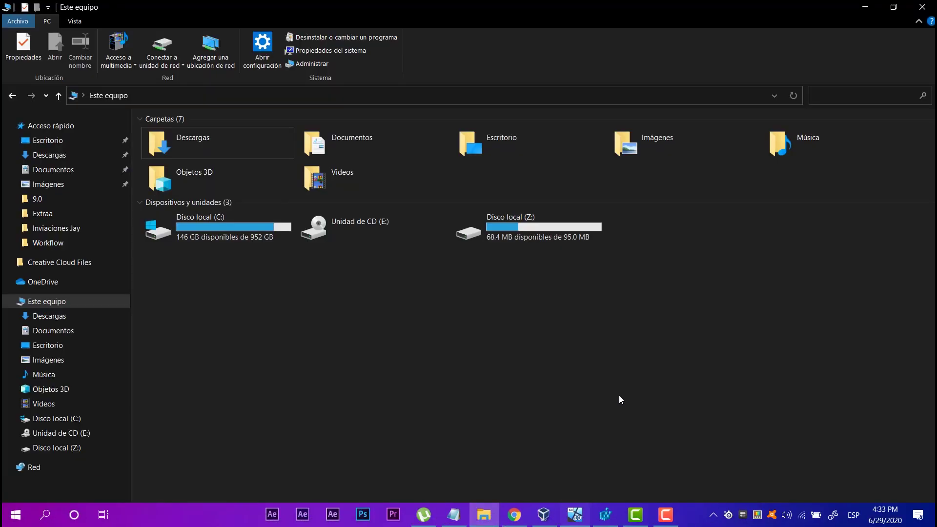
Open the Registry Editor with regedit and select the key HKEY_LOCAL_MACHINE\SOFTWARE\Policies\Microsoft\Windows\WindowsUpdate.
key(super+r)
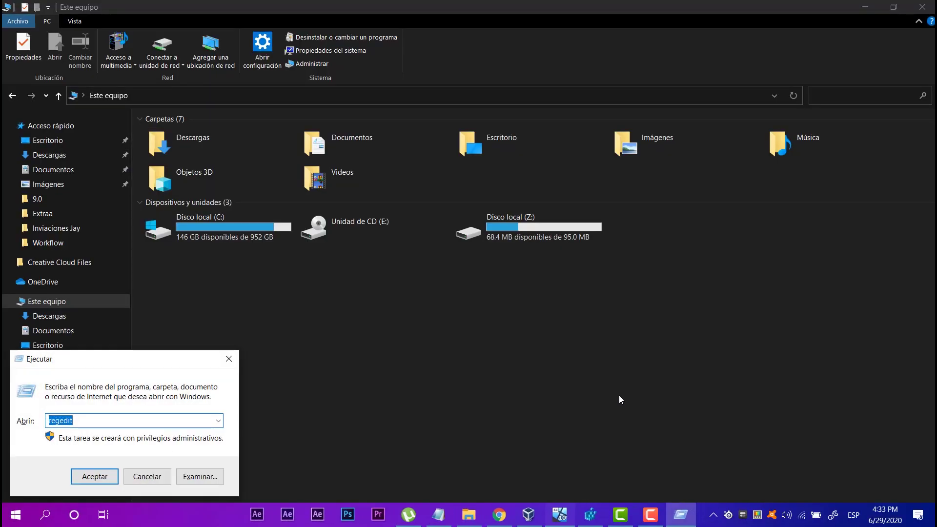
key(Return)
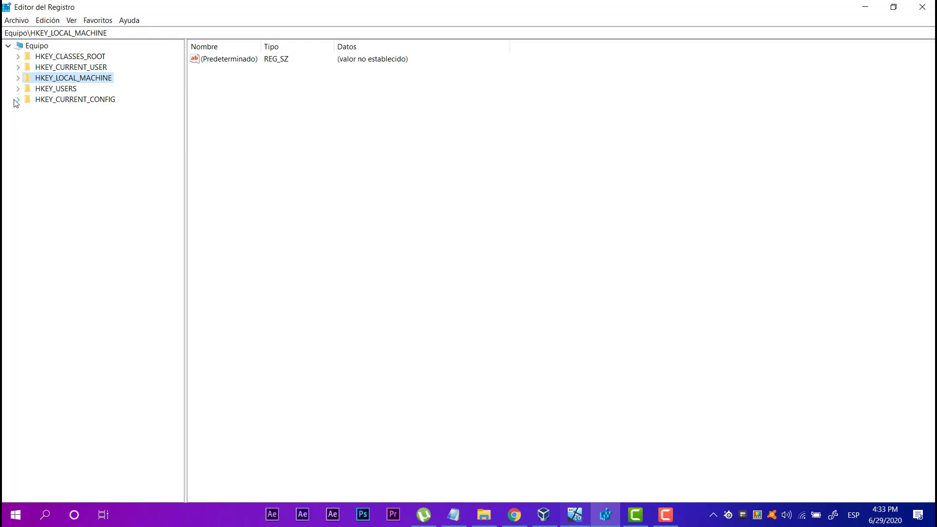
click(18, 79)
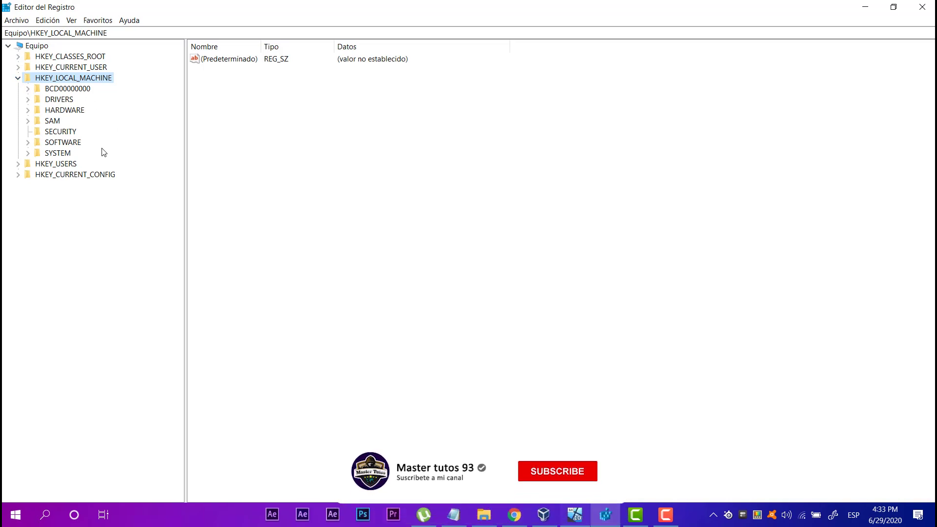
click(32, 143)
scroll(88, 155, down, 10)
scroll(72, 311, down, 1)
click(64, 208)
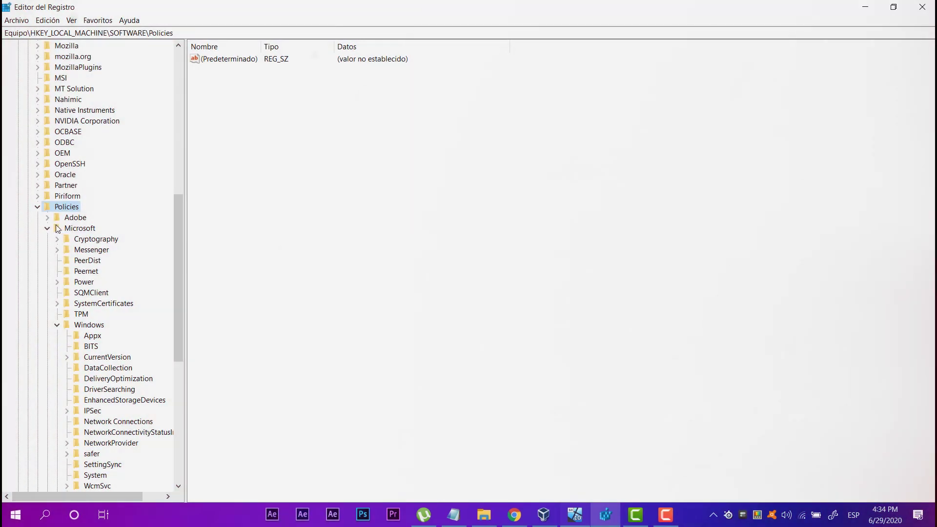
click(47, 228)
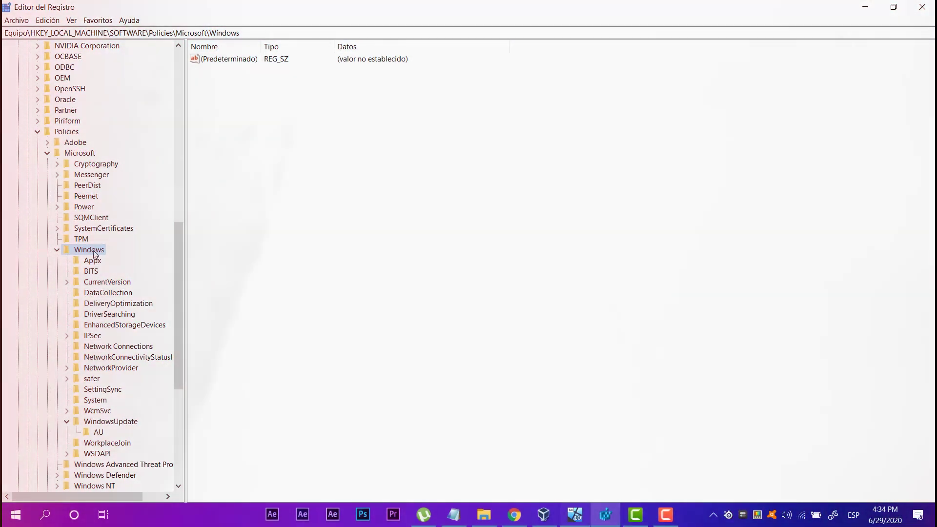
scroll(140, 264, down, 4)
click(115, 294)
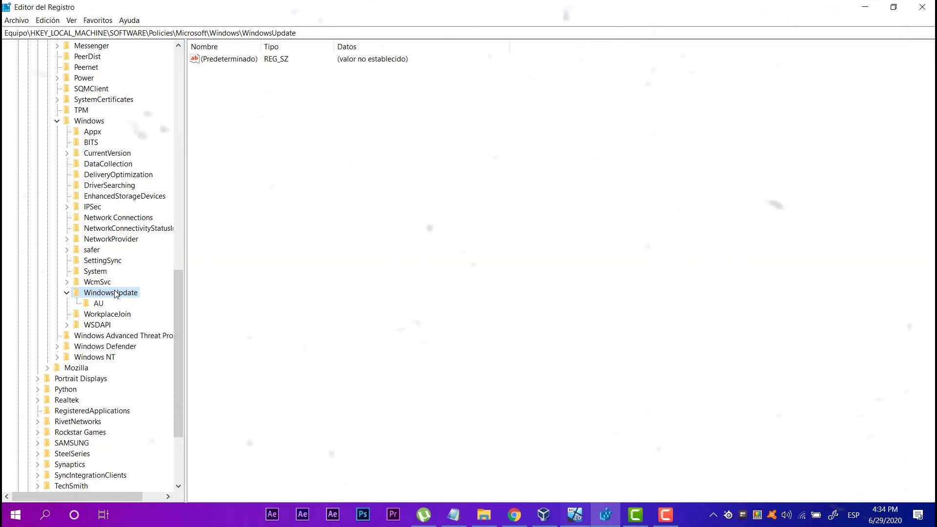
Create a DWORD (32-bit) value named TargetReleaseVersion in the WindowsUpdate key.
right_click(115, 294)
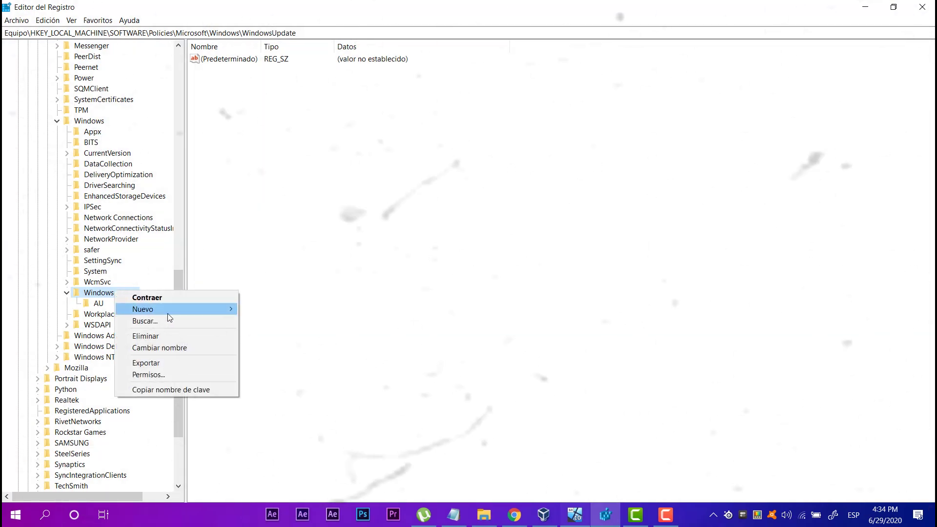
mouse_move(168, 314)
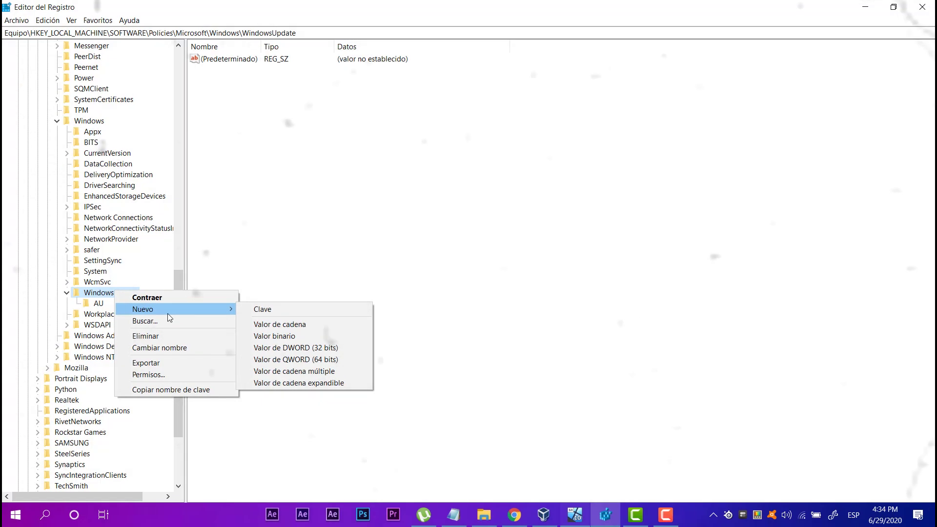
click(321, 348)
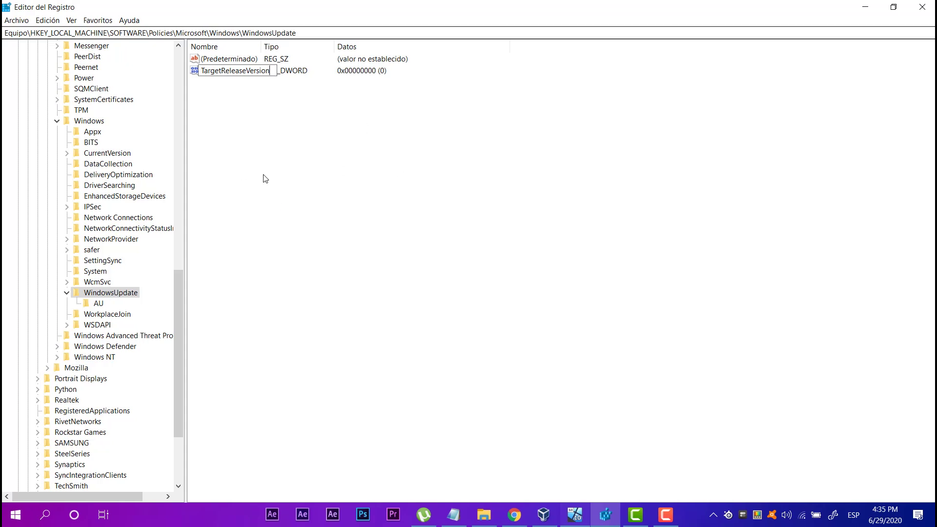
key(Return)
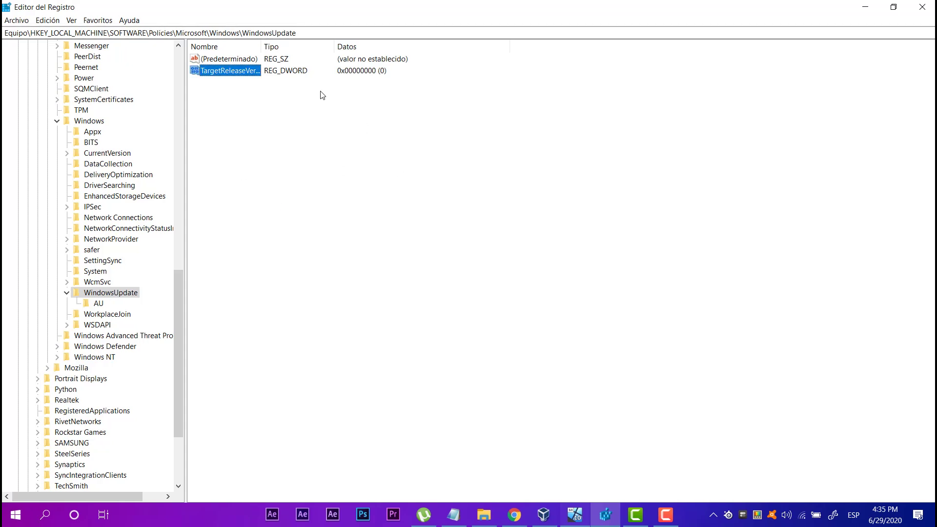
Widen the name column and set the value data of TargetReleaseVersion to 1.
drag(262, 47, 320, 47)
right_click(216, 70)
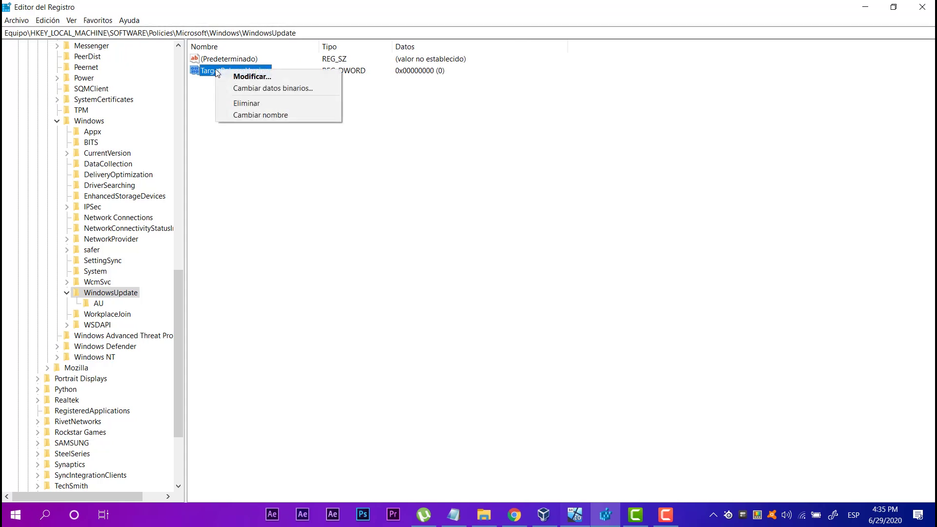
click(260, 76)
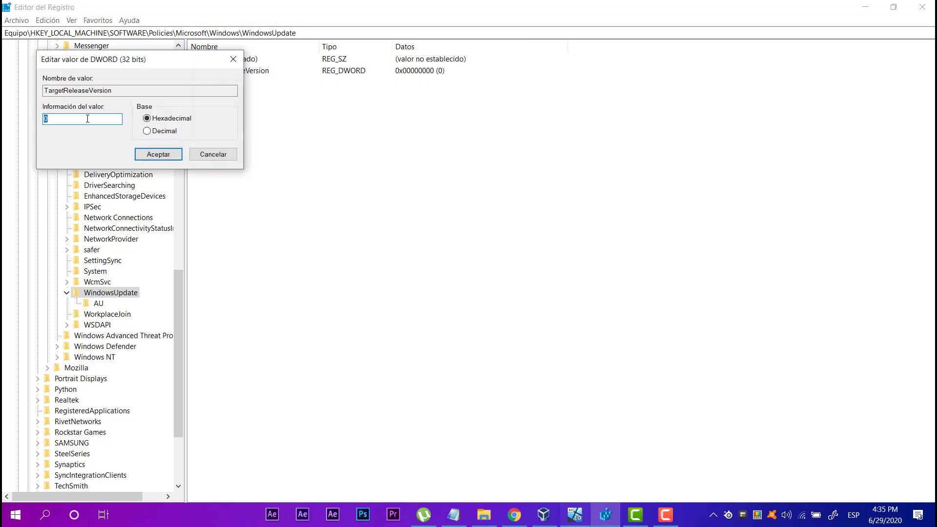
drag(58, 115, 37, 114)
text(1)
click(166, 155)
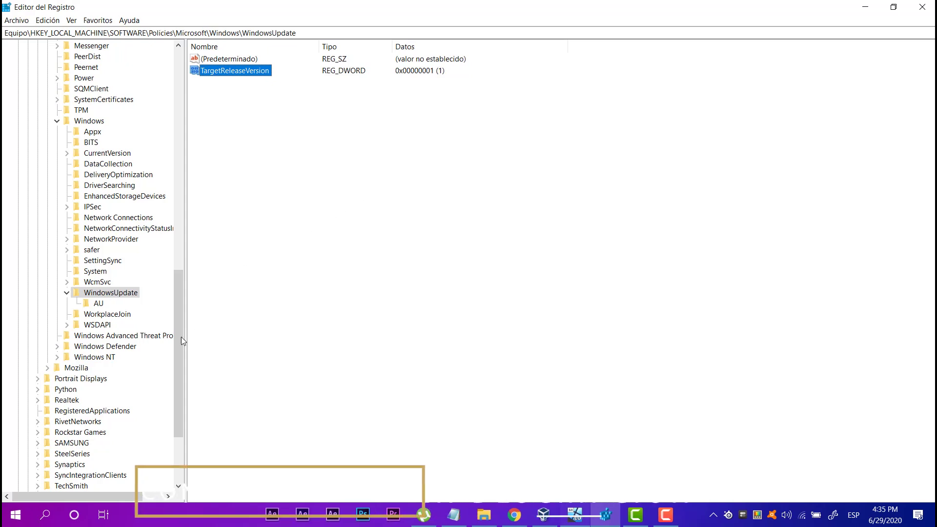
Create a string value named TargetReleaseVersionInfo in the WindowsUpdate key.
right_click(118, 294)
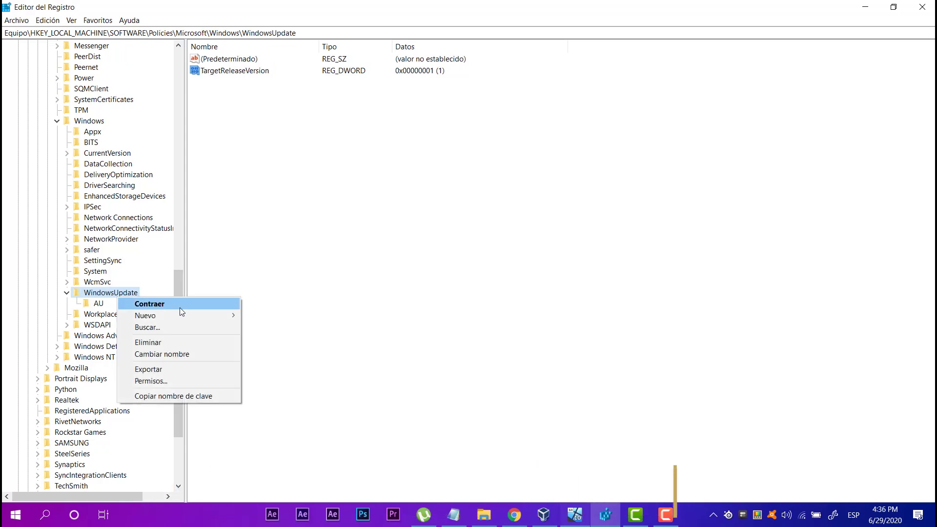
mouse_move(213, 316)
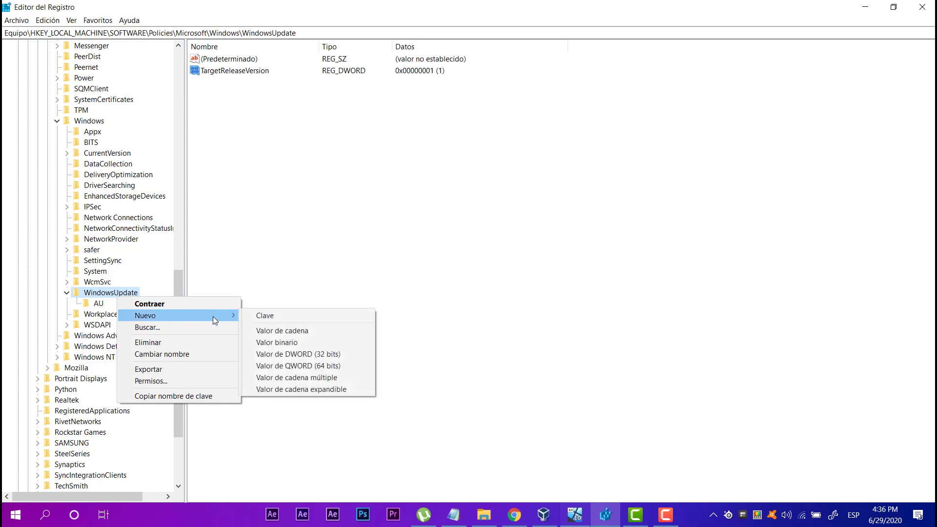
click(297, 332)
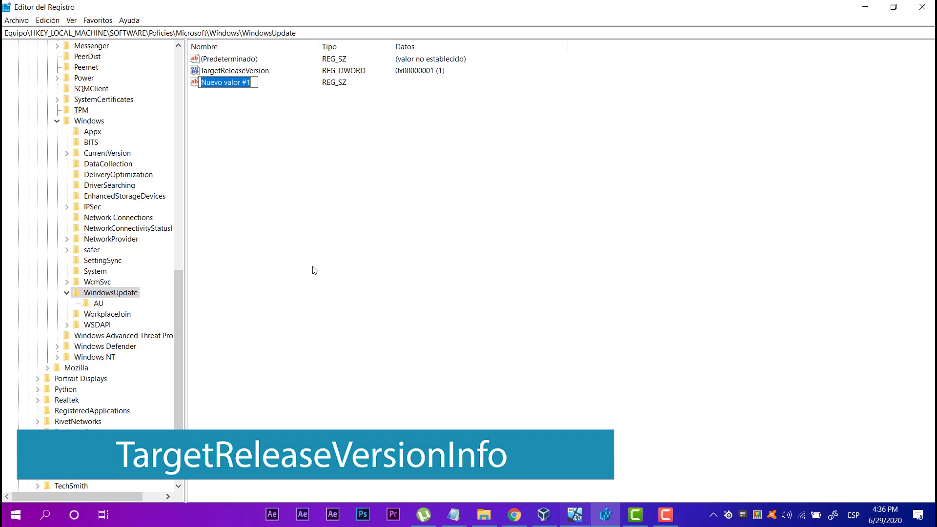
text(TargetReleaseVersionInfo)
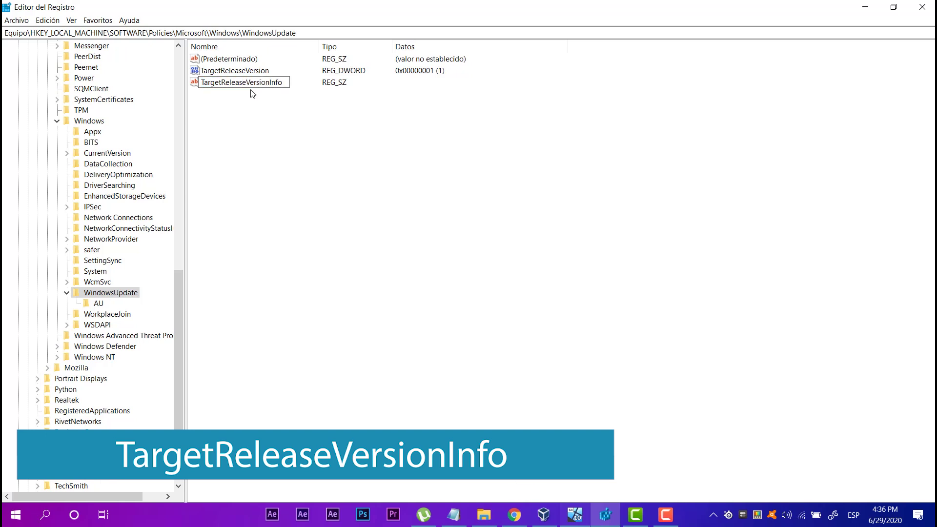
key(Return)
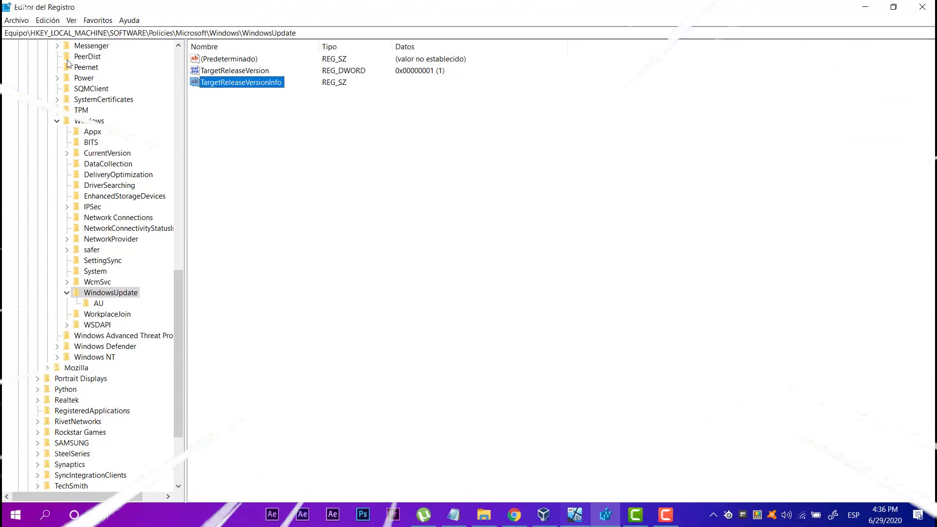
Open the TargetReleaseVersionInfo string value for editing.
right_click(214, 83)
click(247, 90)
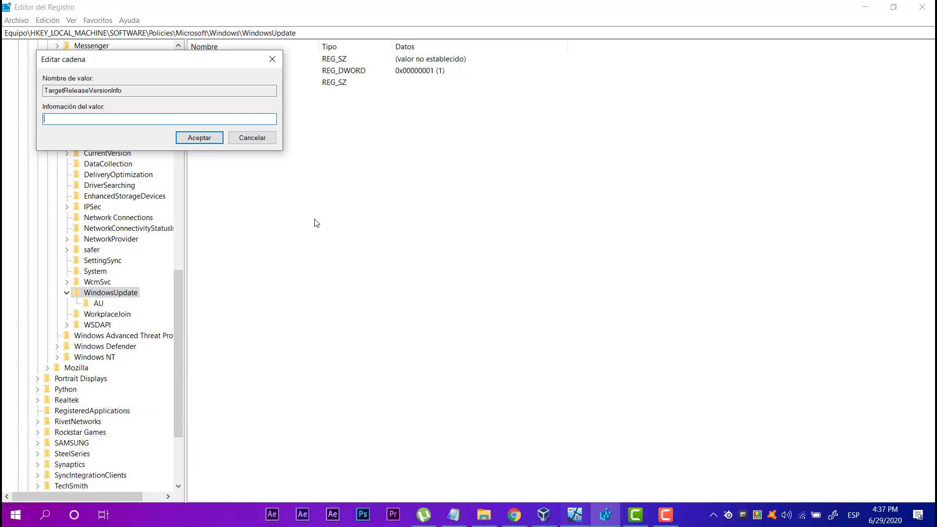
text(19019)
key(BackSpace)
key(BackSpace)
key(BackSpace)
key(BackSpace)
key(BackSpace)
Set the value data of TargetReleaseVersionInfo to 2004.
text(20024)
click(200, 138)
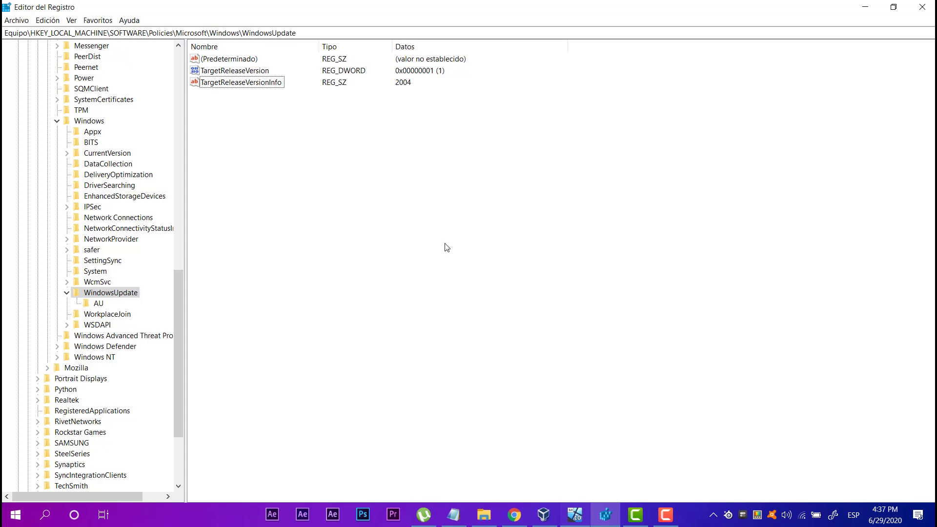
Run winver to check the installed Windows version, and close the version information window.
key(super+r)
key(Down)
key(Down)
key(Down)
key(Down)
key(Down)
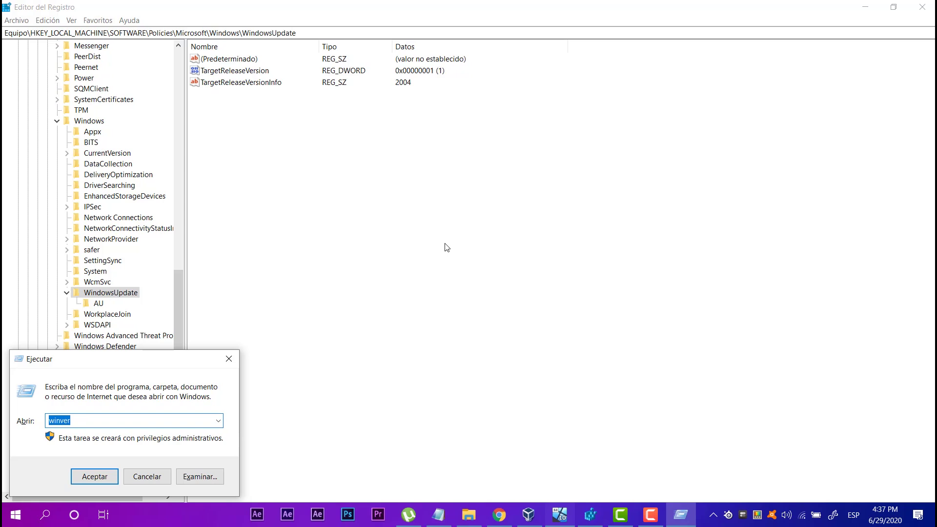
key(Return)
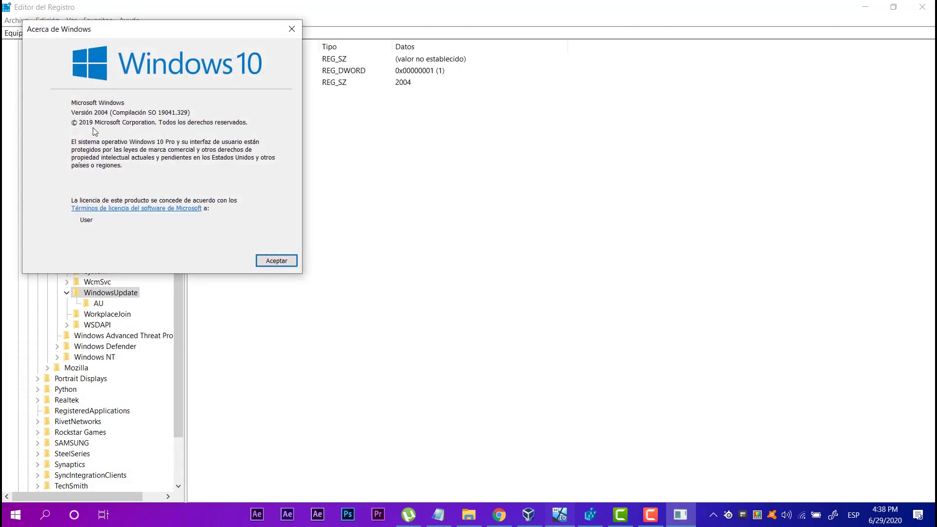
click(290, 29)
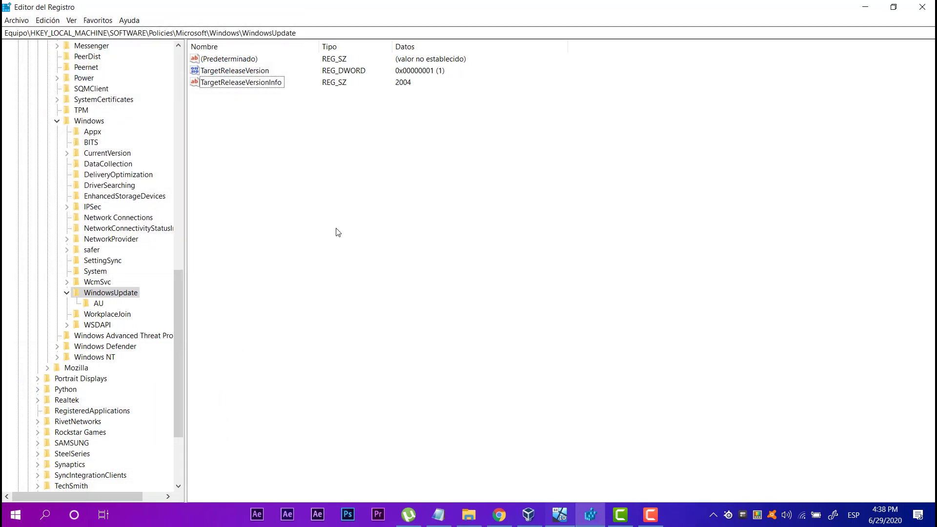